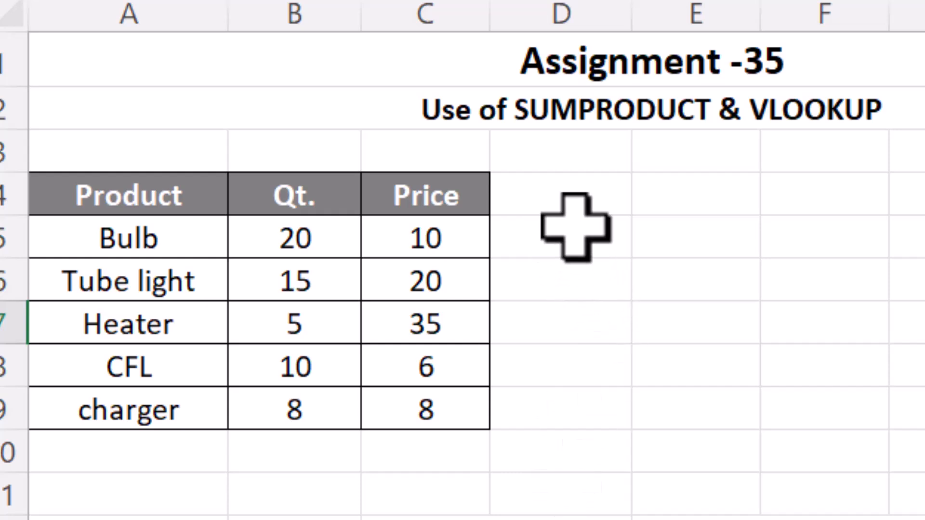
Enter the header Total in cell D4 next to the Price column.
{"action": "left_click", "coordinate": [566, 197]}
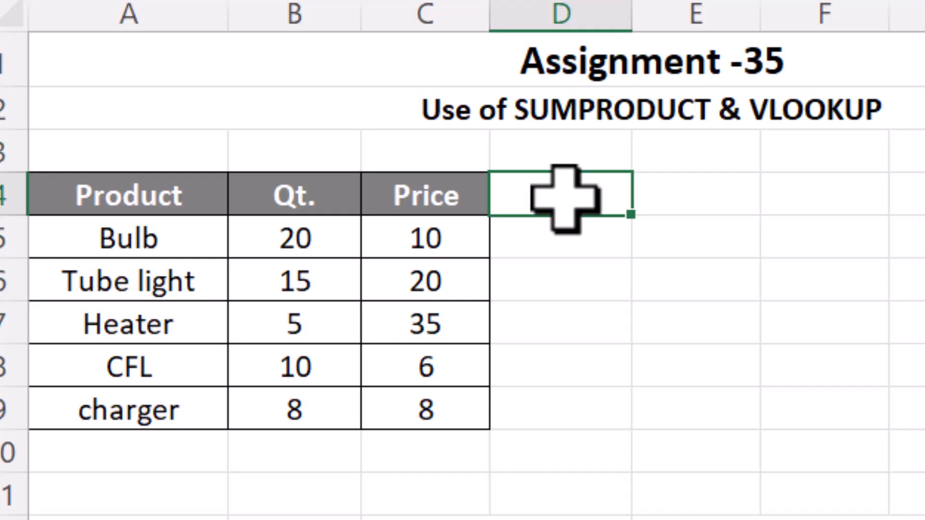
{"action": "type", "text": "tO"}
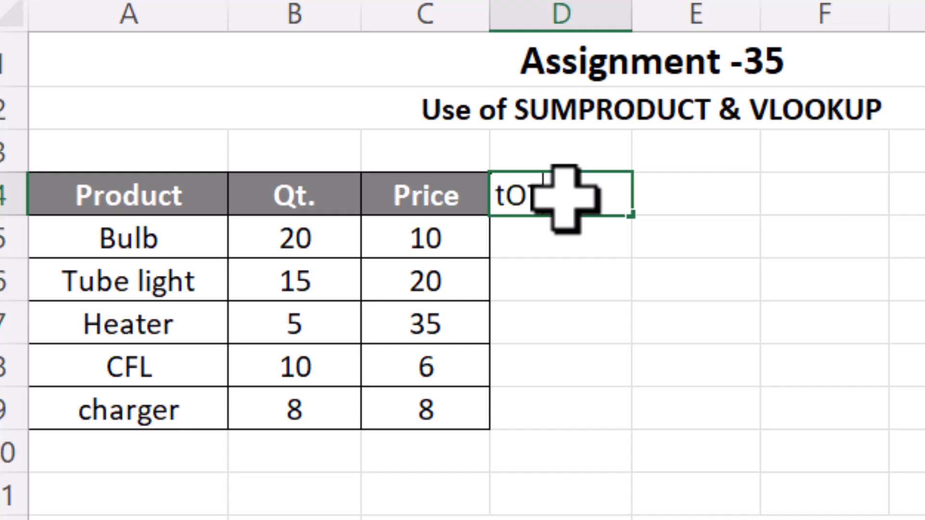
{"action": "key", "text": "BackSpace"}
{"action": "key", "text": "BackSpace"}
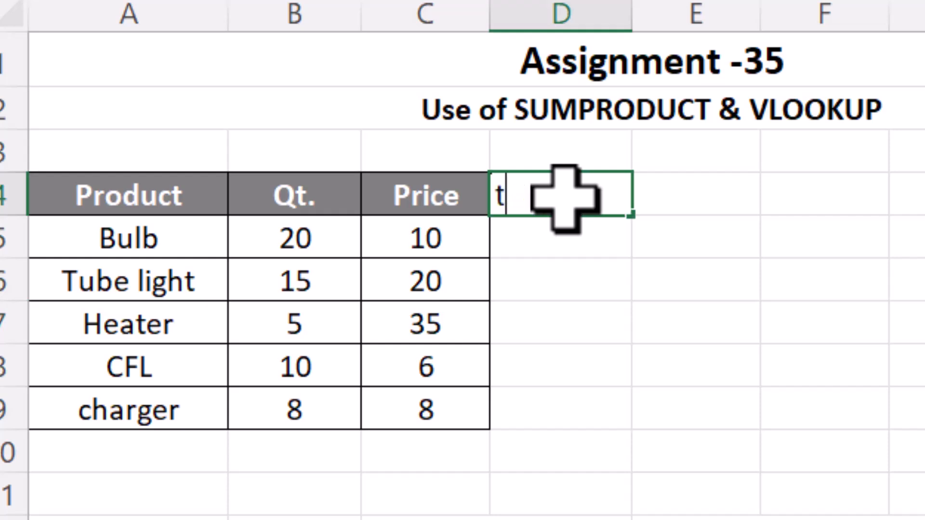
{"action": "type", "text": "Tot"}
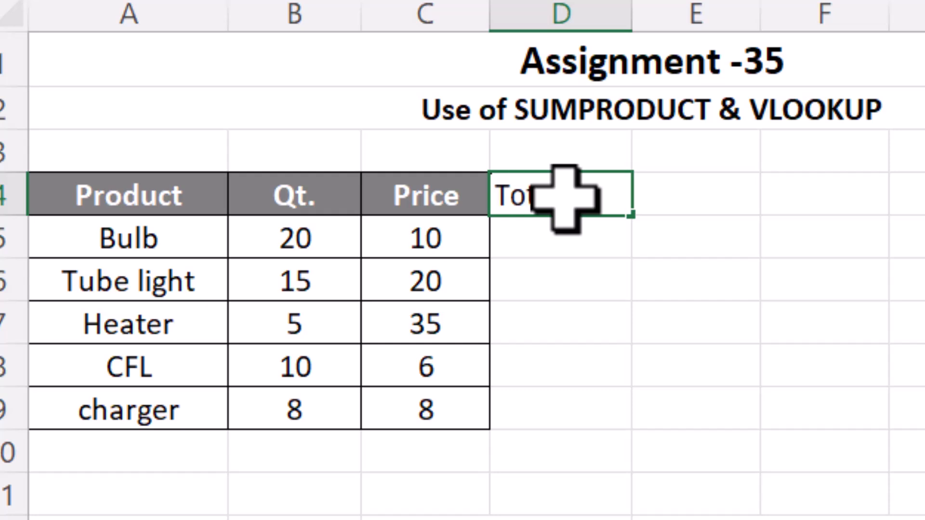
{"action": "key", "text": "Return"}
Enter the formula =B5*C5 in D5 and fill it down to D9.
{"action": "type", "text": "="}
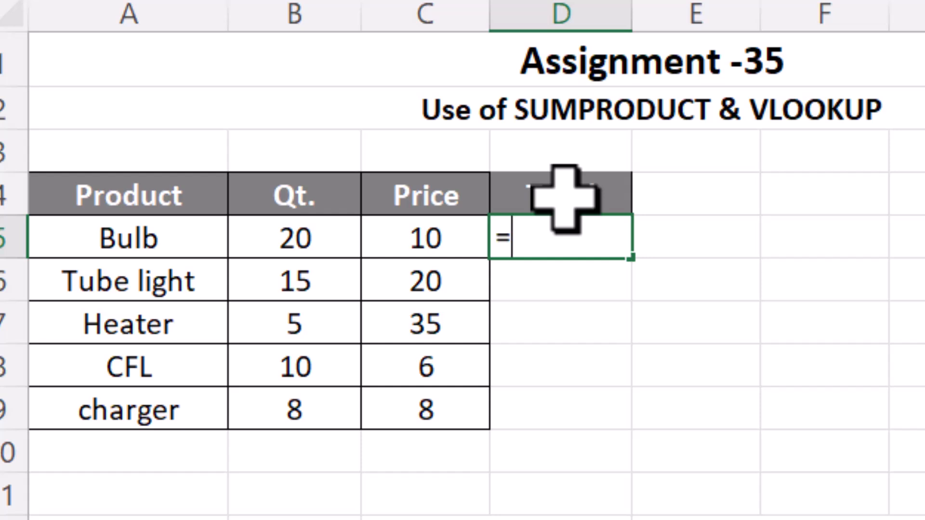
{"action": "left_click", "coordinate": [357, 240]}
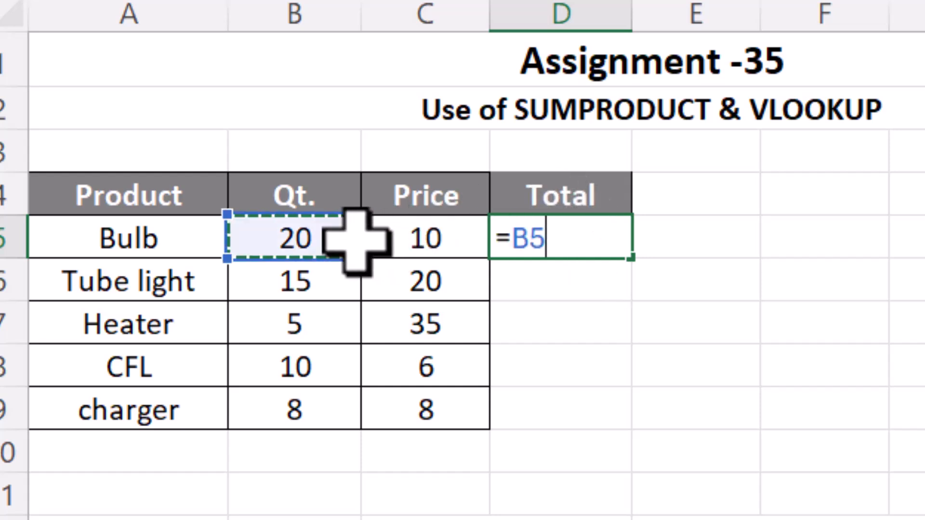
{"action": "type", "text": "*"}
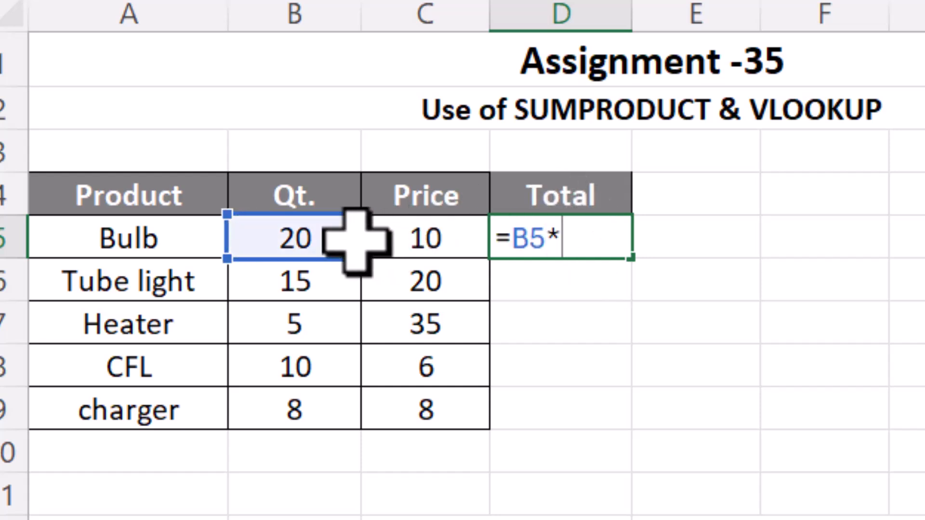
{"action": "left_click", "coordinate": [386, 241]}
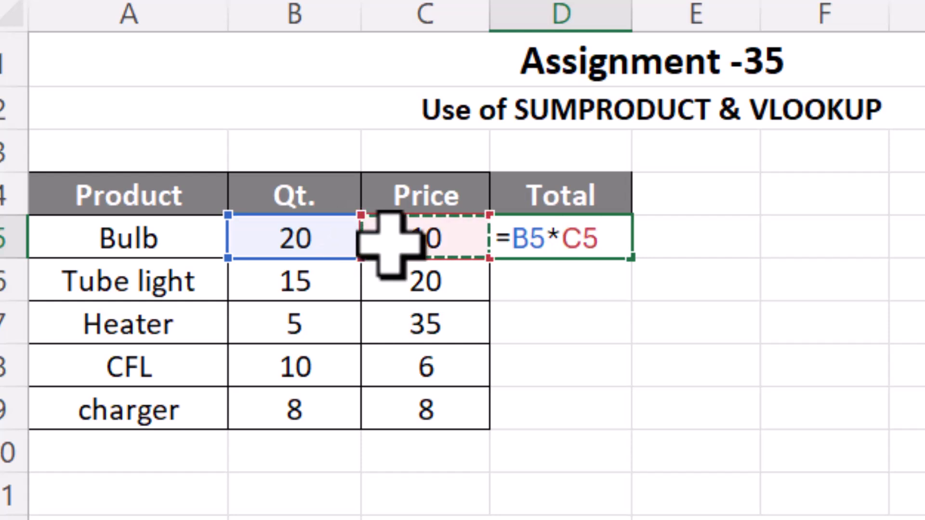
{"action": "key", "text": "Return"}
{"action": "left_click", "coordinate": [589, 238]}
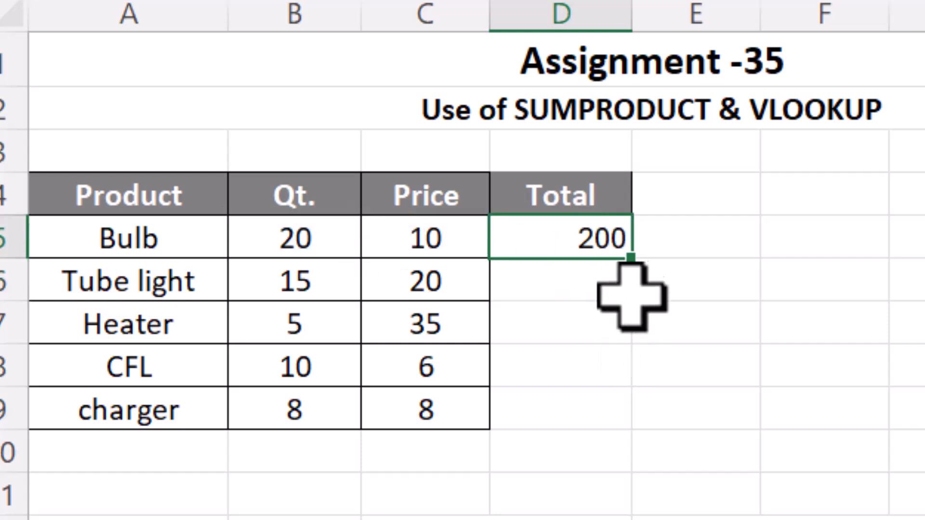
{"action": "left_click_drag", "start_coordinate": [641, 268], "coordinate": [630, 436]}
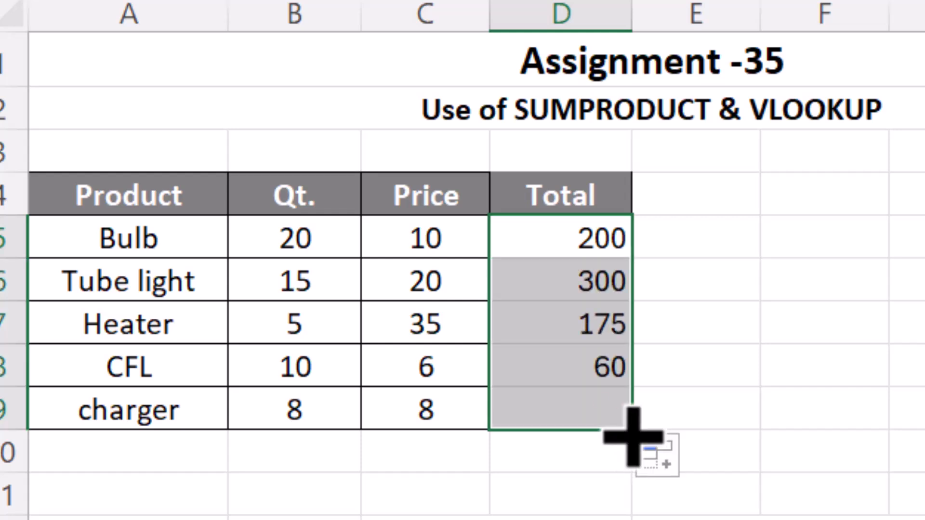
Enter =SUM(D5:D9) in F9 to total the Total column.
{"action": "left_click", "coordinate": [819, 414]}
{"action": "type", "text": "=sum"}
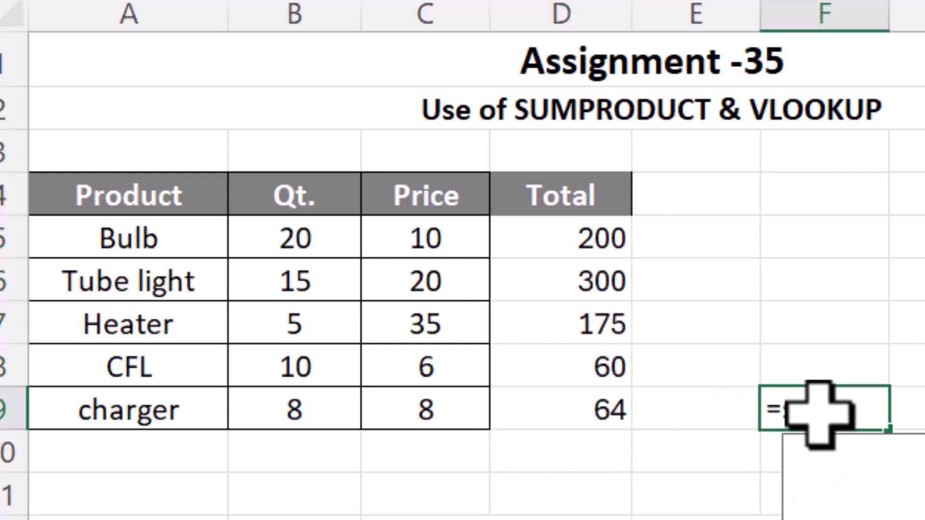
{"action": "key", "text": "Tab"}
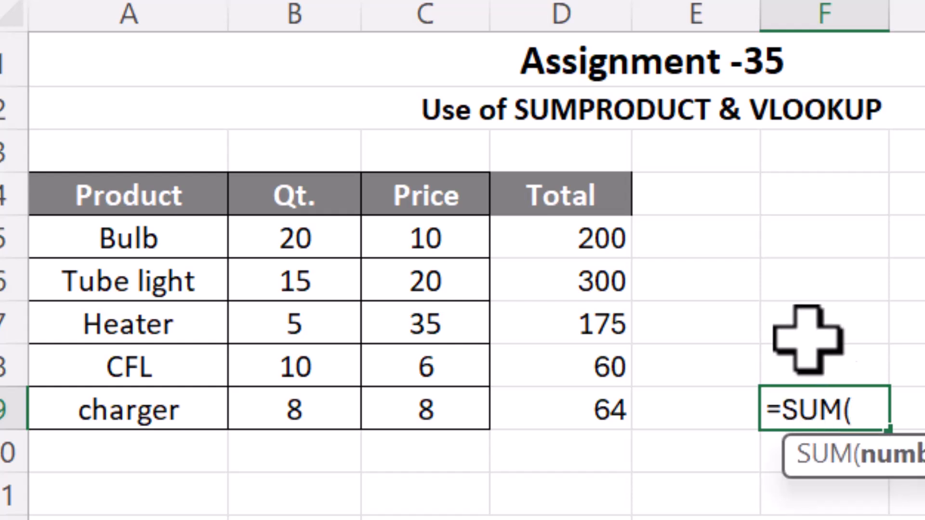
{"action": "left_click_drag", "start_coordinate": [554, 248], "coordinate": [540, 409]}
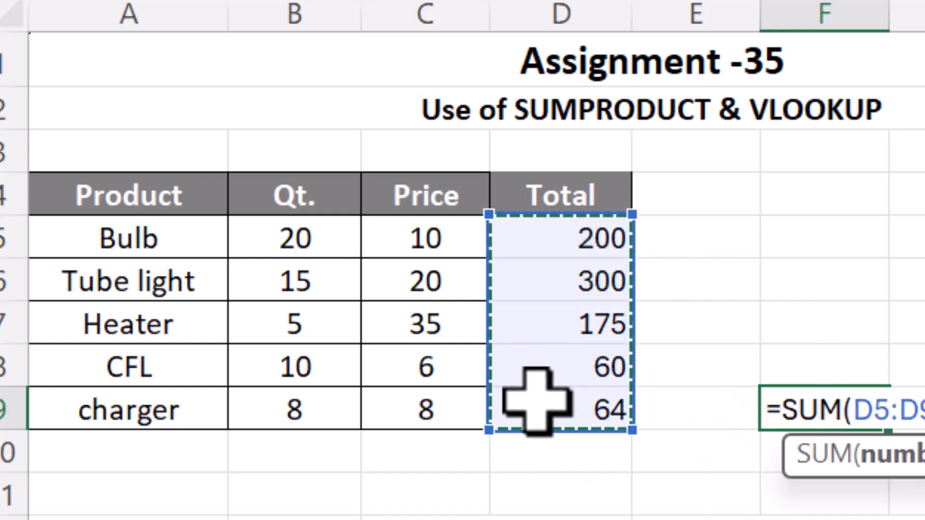
{"action": "key", "text": "Return"}
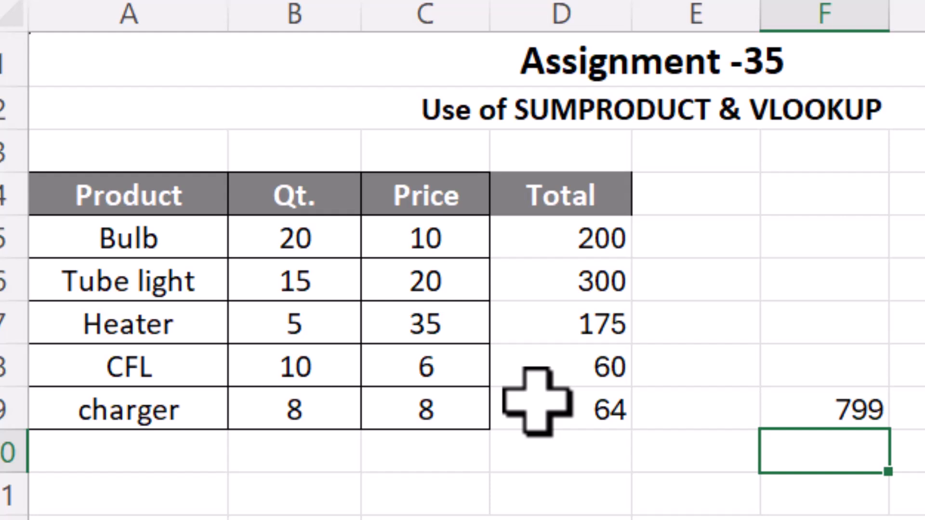
Clear the contents and formatting of the range D4:F9.
{"action": "key", "text": "Up"}
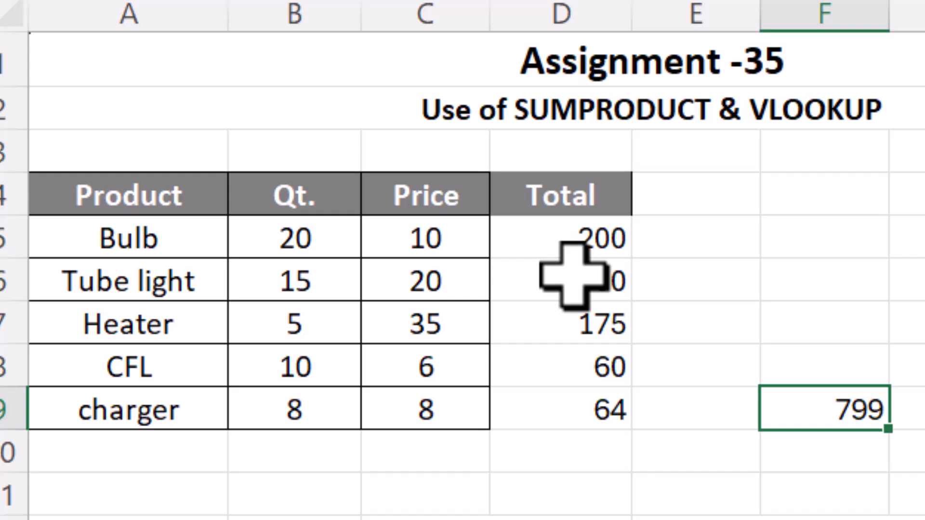
{"action": "left_click_drag", "start_coordinate": [578, 203], "coordinate": [884, 424]}
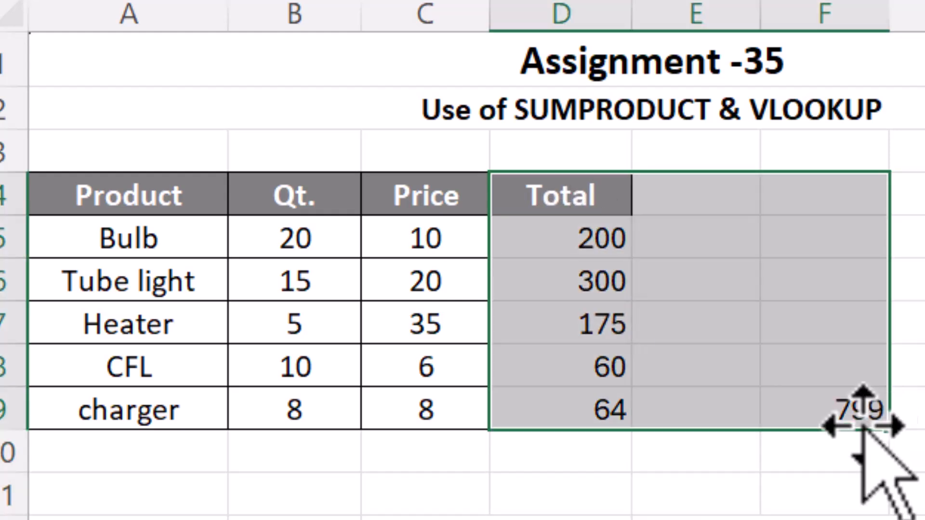
{"action": "key", "text": "Delete"}
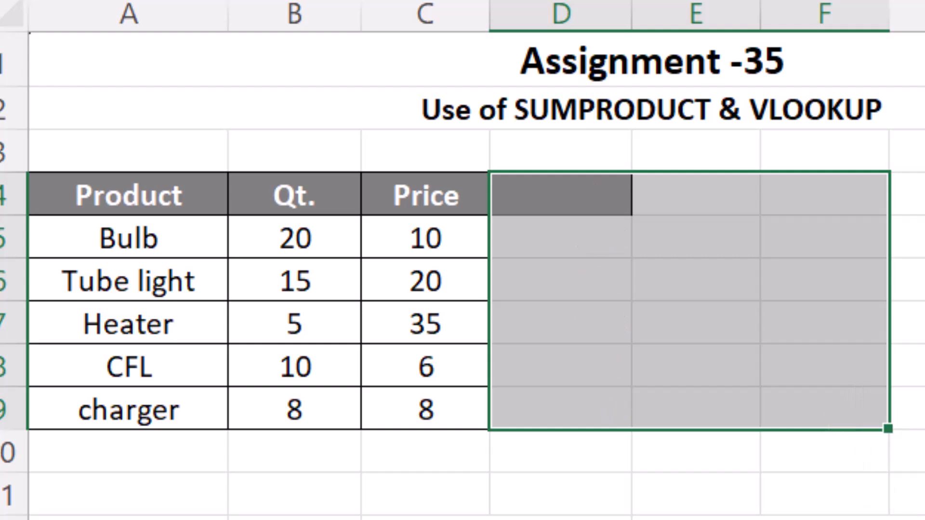
{"action": "key", "text": "alt+h"}
{"action": "key", "text": "e"}
{"action": "key", "text": "f"}
Enter =SUMPRODUCT(B5:B9,C5:C9) in E4 to compute the total of quantity times price.
{"action": "left_click", "coordinate": [727, 190]}
{"action": "key", "text": "F2"}
{"action": "type", "text": "=s"}
{"action": "key", "text": "BackSpace"}
{"action": "type", "text": "SUM"}
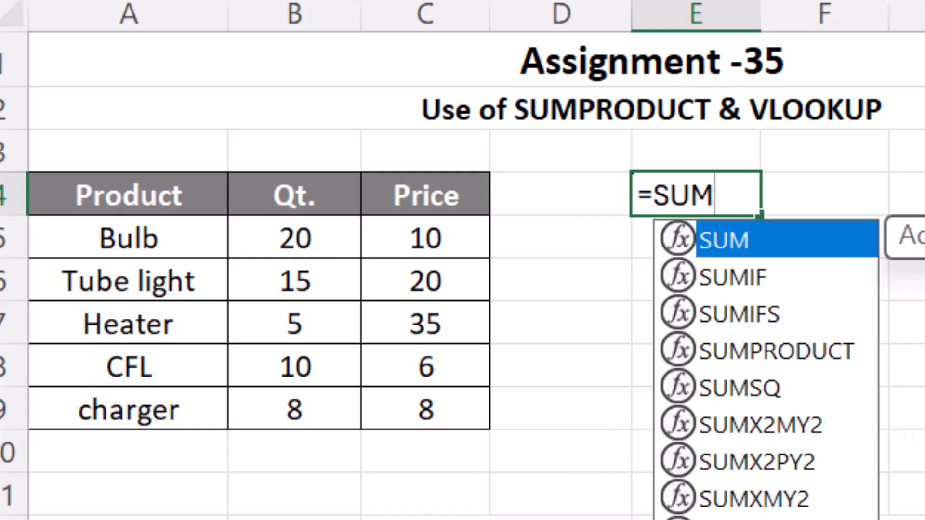
{"action": "key", "text": "Down"}
{"action": "key", "text": "Down"}
{"action": "key", "text": "Down"}
{"action": "key", "text": "Tab"}
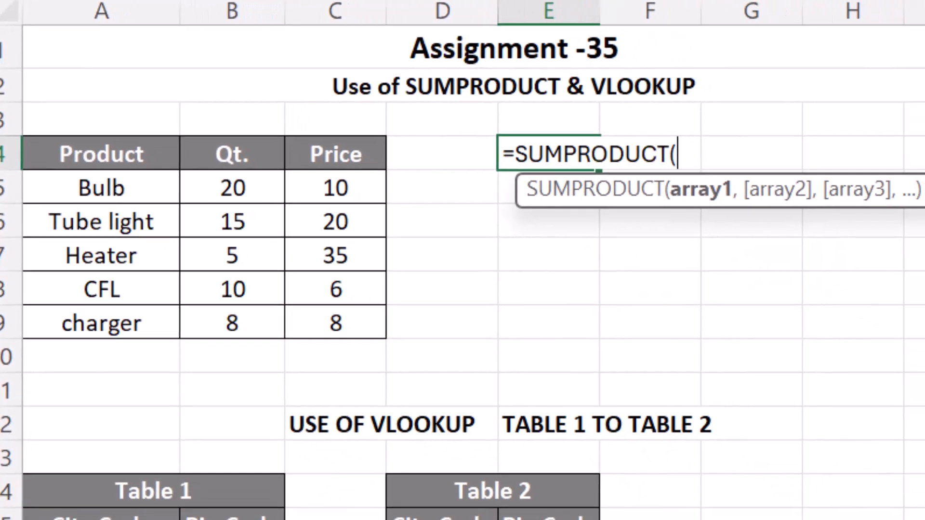
{"action": "left_click_drag", "start_coordinate": [244, 186], "coordinate": [243, 314]}
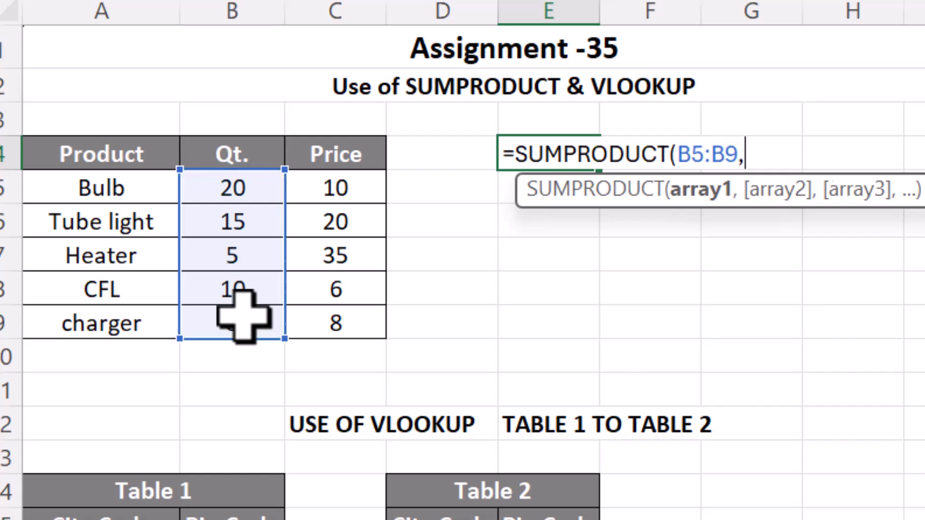
{"action": "type", "text": ","}
{"action": "left_click_drag", "start_coordinate": [347, 191], "coordinate": [344, 315]}
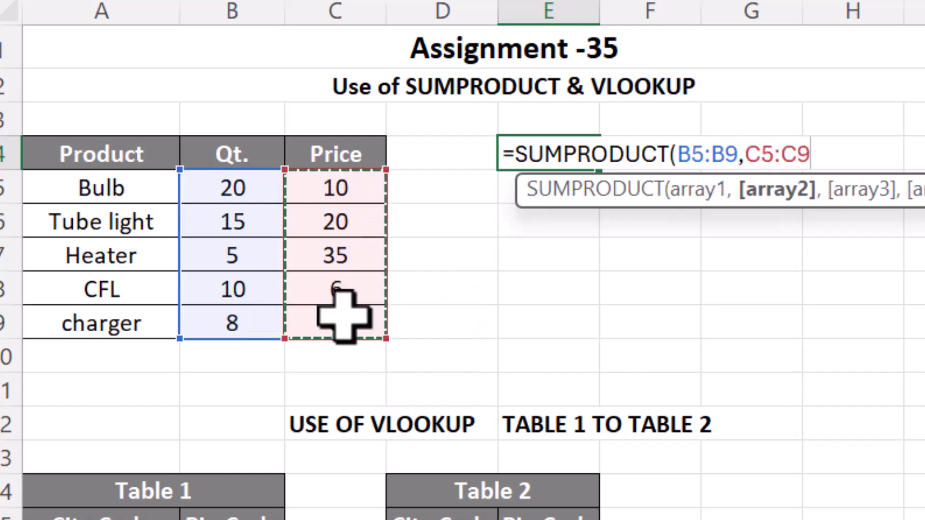
{"action": "type", "text": ")"}
{"action": "key", "text": "Return"}
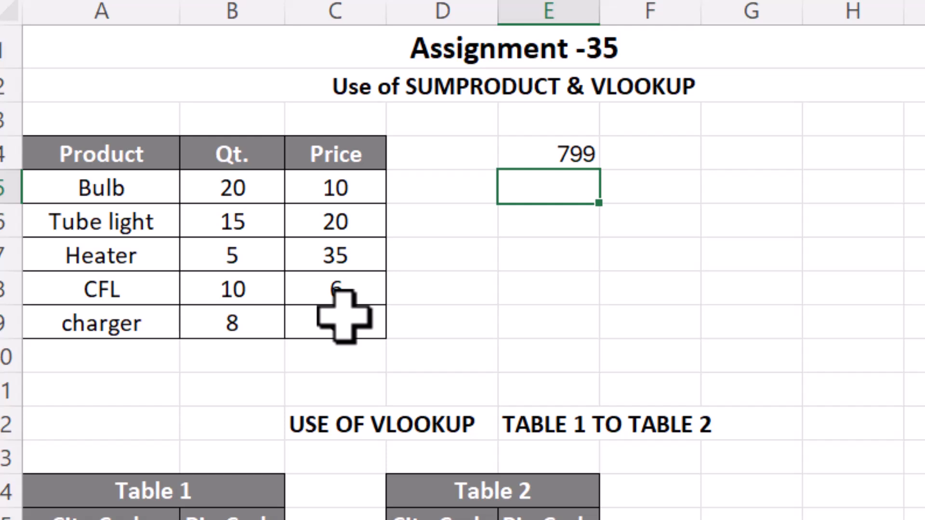
{"action": "scroll", "coordinate": [568, 356], "scroll_direction": "down", "scroll_amount": 5}
{"action": "scroll", "coordinate": [584, 295], "scroll_direction": "up", "scroll_amount": 5}
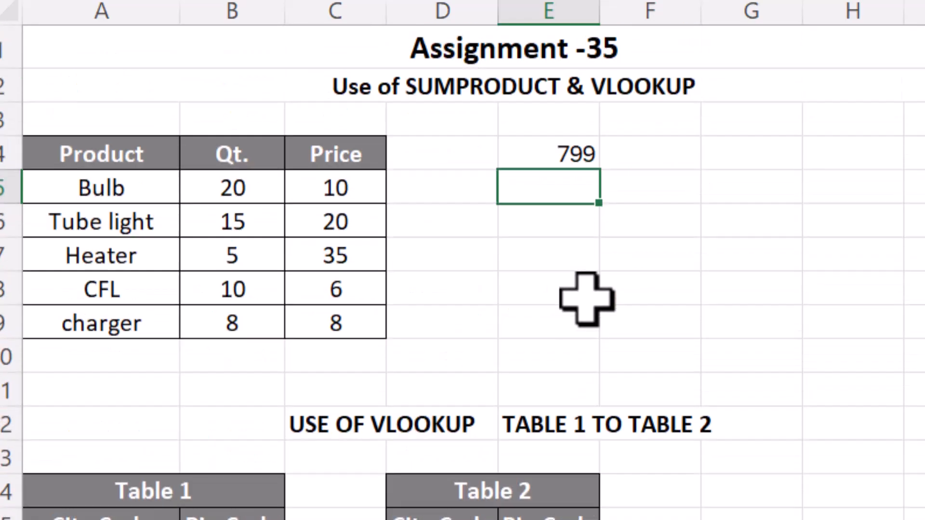
{"action": "scroll", "coordinate": [587, 299], "scroll_direction": "down", "scroll_amount": 5}
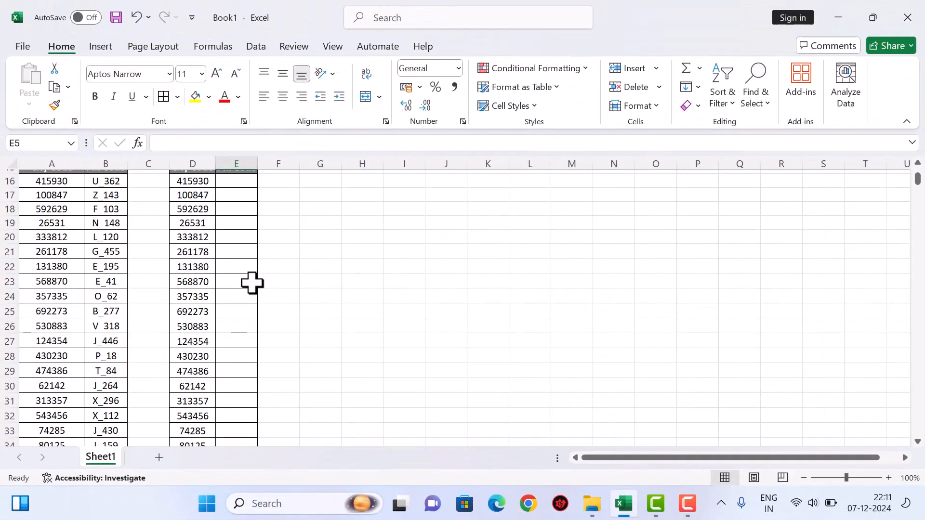
{"action": "scroll", "coordinate": [252, 283], "scroll_direction": "up", "scroll_amount": 5}
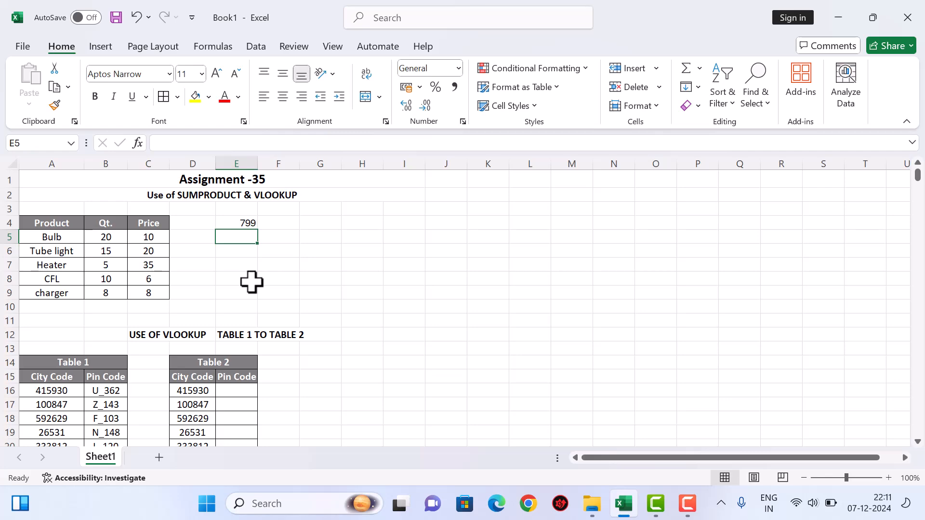
Start a VLOOKUP formula in E16 of Table 2 using D16 as the lookup value.
{"action": "left_click", "coordinate": [242, 390]}
{"action": "scroll", "coordinate": [149, 381], "scroll_direction": "down", "scroll_amount": 5}
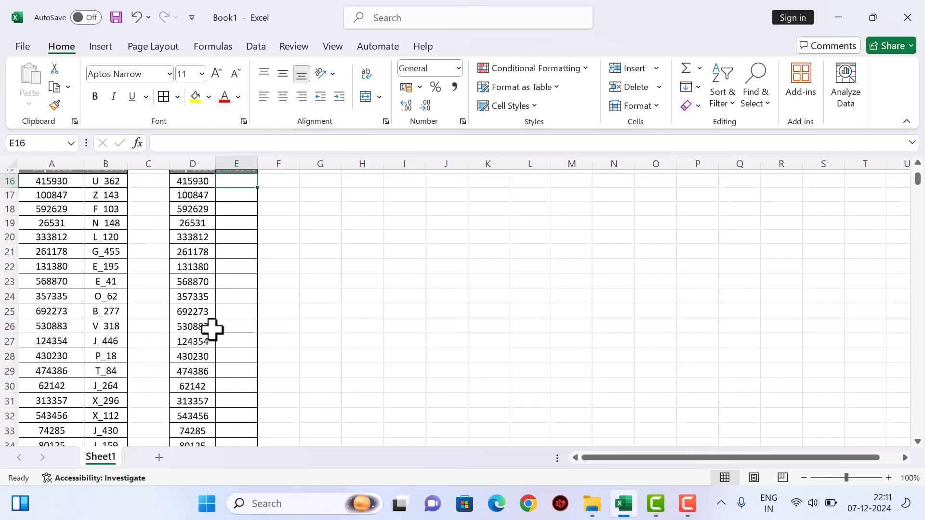
{"action": "left_click", "coordinate": [918, 164]}
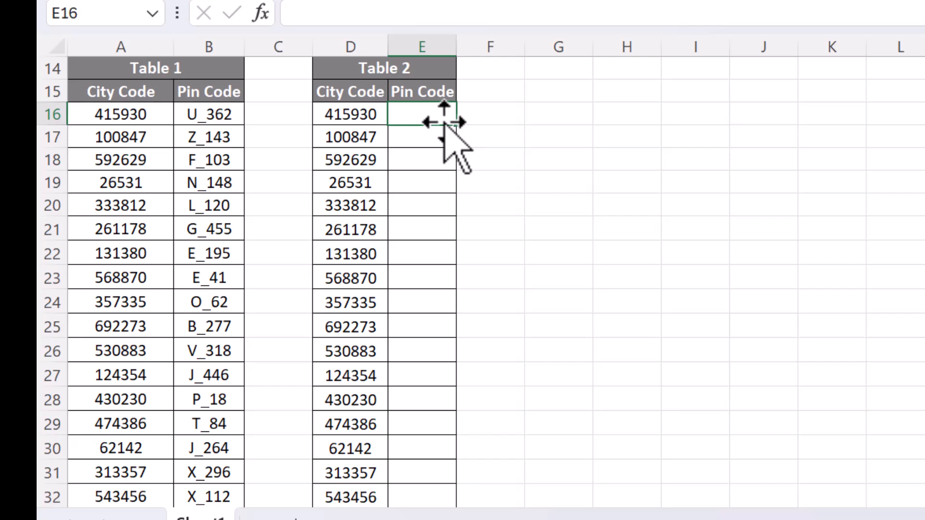
{"action": "type", "text": "="}
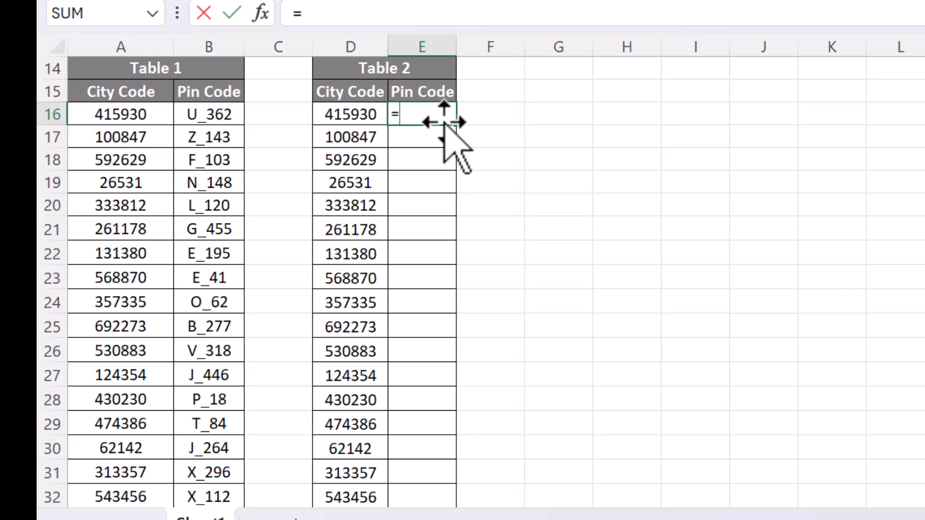
{"action": "type", "text": "VLO"}
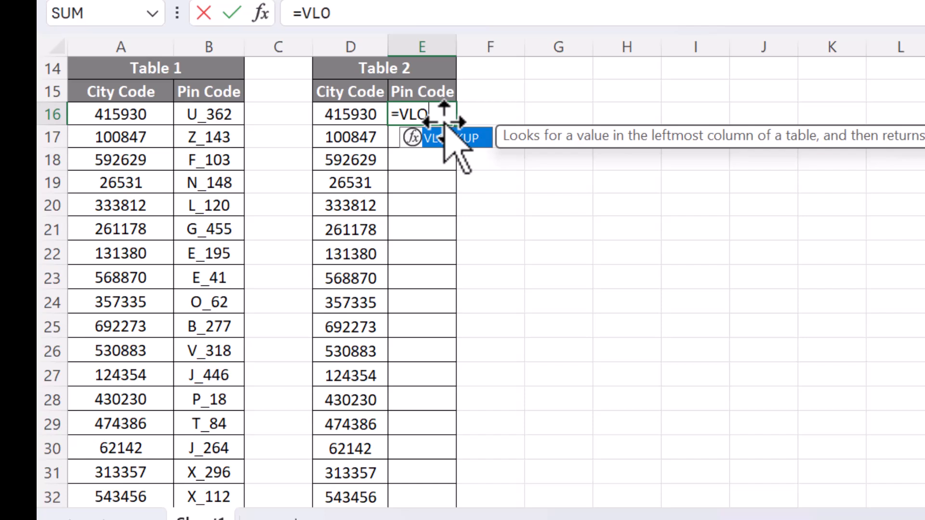
{"action": "key", "text": "Tab"}
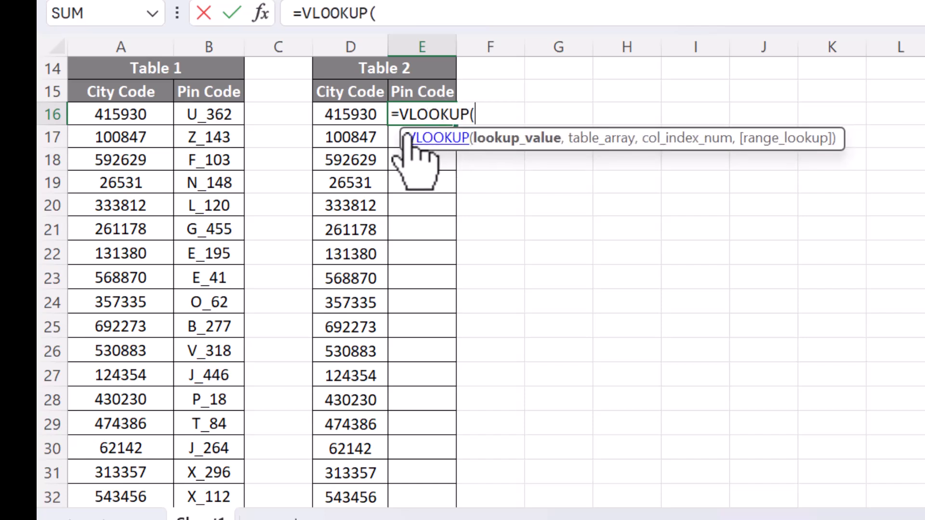
{"action": "left_click", "coordinate": [372, 114]}
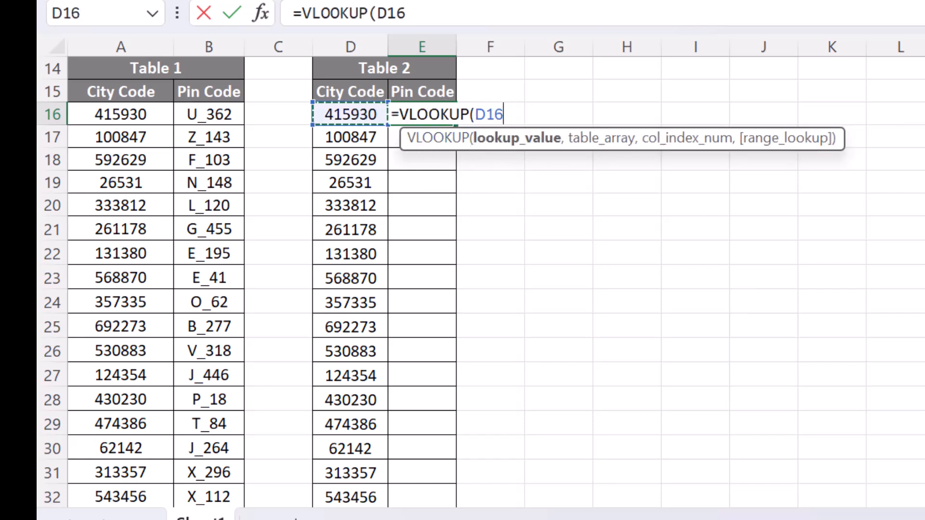
{"action": "type", "text": ","}
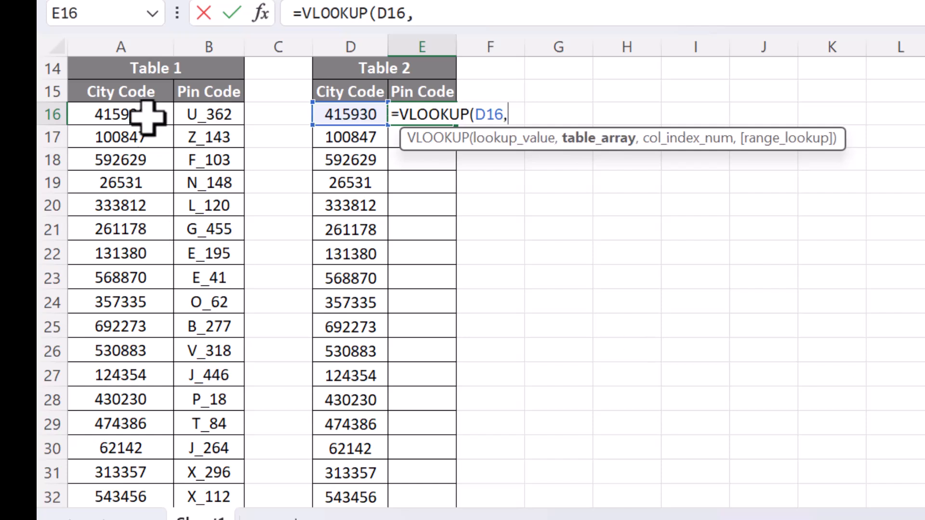
{"action": "left_click", "coordinate": [128, 91]}
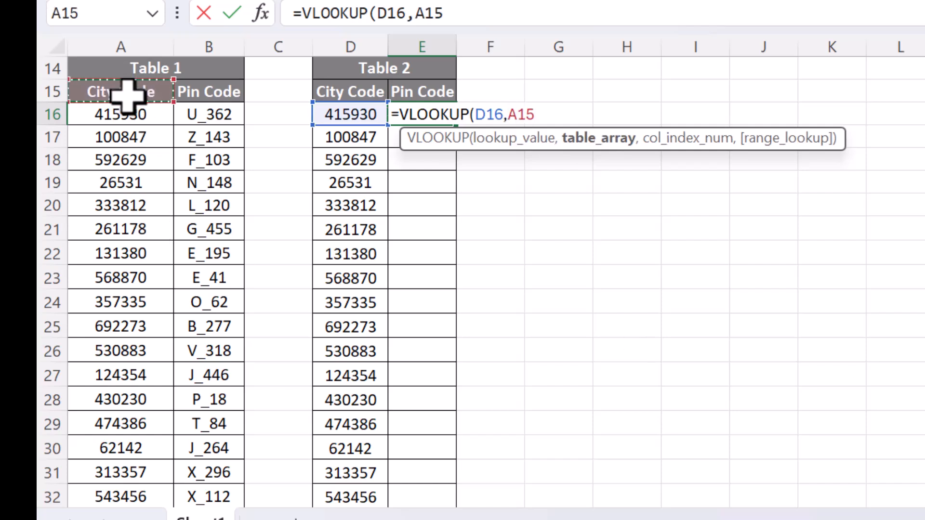
{"action": "key", "text": "shift+Right"}
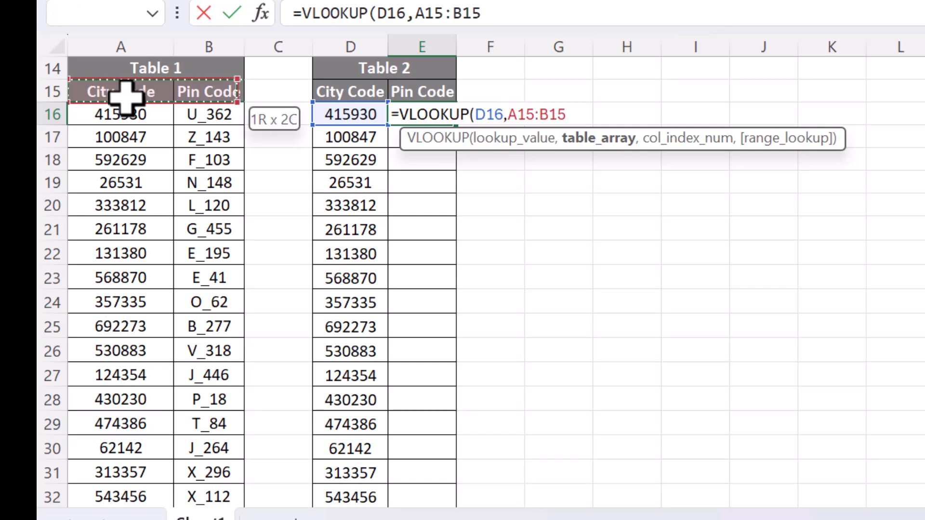
{"action": "key", "text": "ctrl+shift+Down"}
{"action": "scroll", "coordinate": [299, 148], "scroll_direction": "up", "scroll_amount": 5}
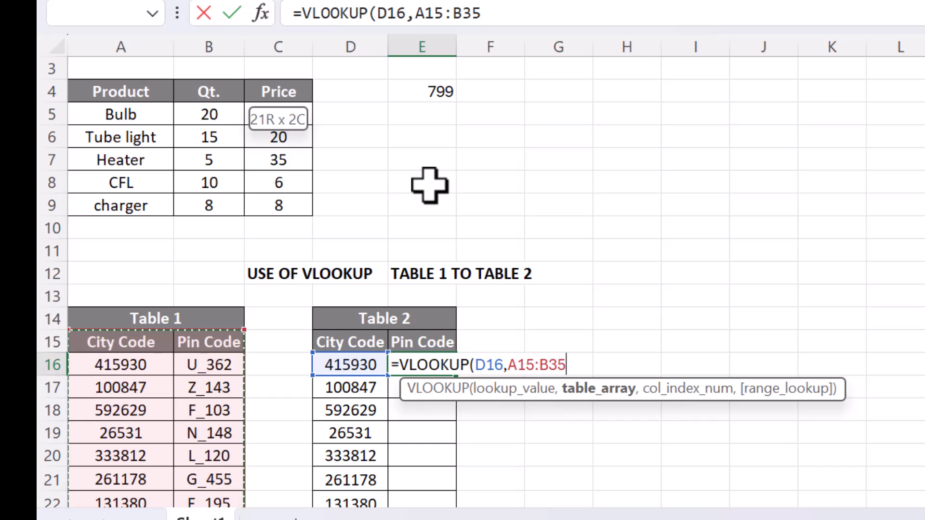
{"action": "type", "text": ","}
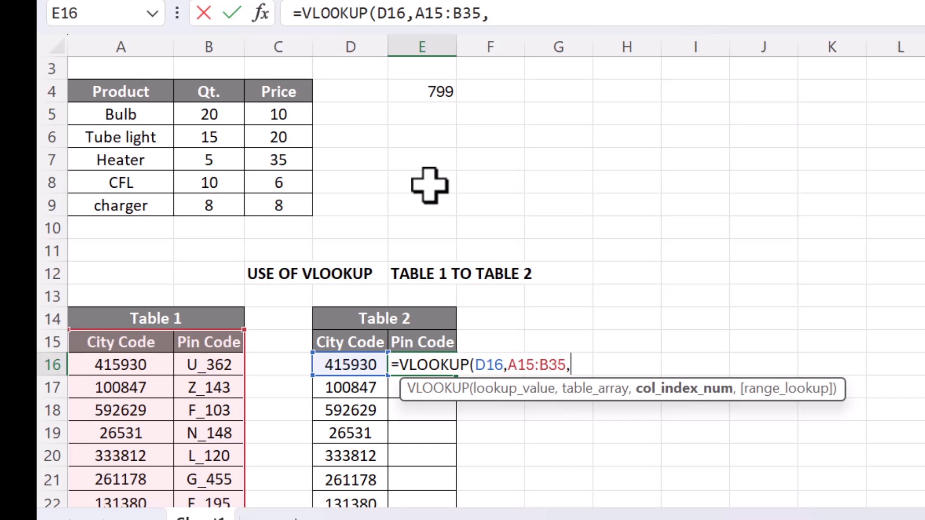
{"action": "key", "text": "BackSpace"}
{"action": "key", "text": "BackSpace"}
{"action": "key", "text": "BackSpace"}
{"action": "key", "text": "BackSpace"}
{"action": "key", "text": "BackSpace"}
{"action": "key", "text": "BackSpace"}
{"action": "key", "text": "BackSpace"}
{"action": "key", "text": "BackSpace"}
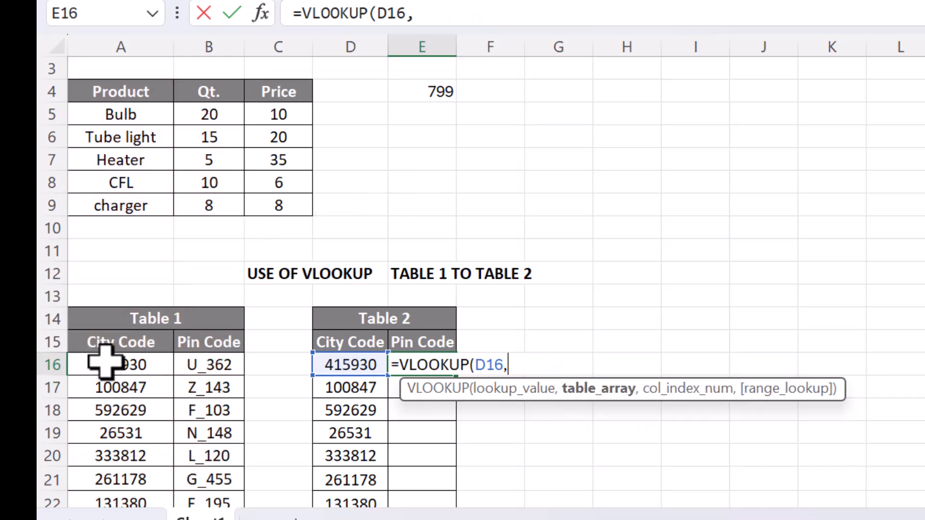
Set the VLOOKUP table array to Table 1's range as the absolute reference $A$15:$B$35.
{"action": "left_click", "coordinate": [105, 345]}
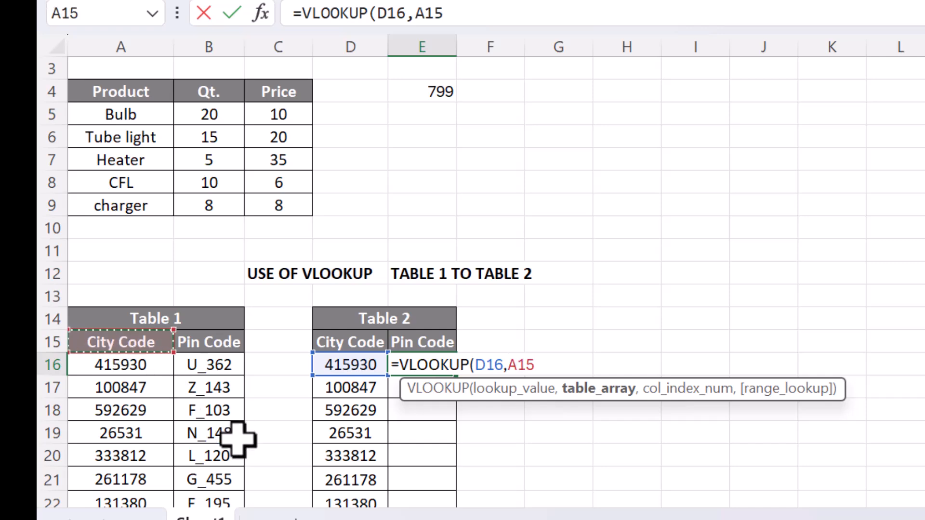
{"action": "key", "text": "shift+Right"}
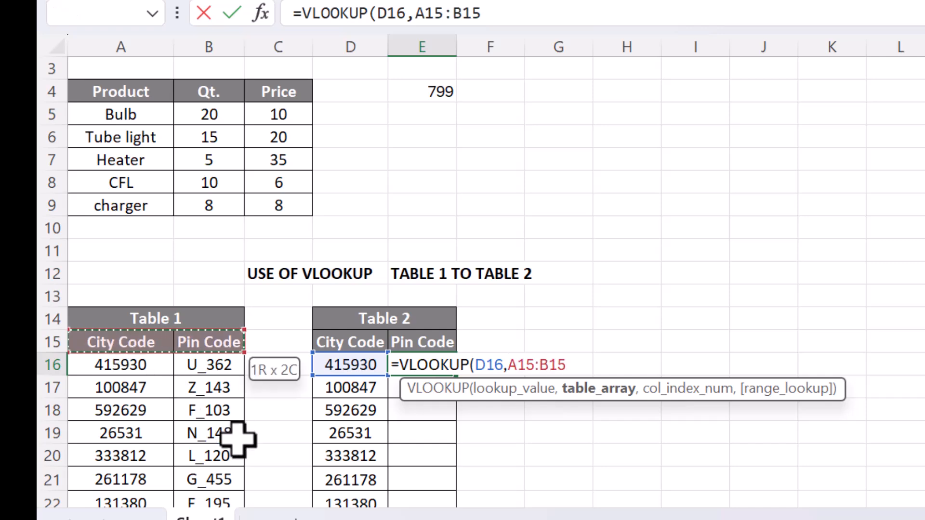
{"action": "key", "text": "ctrl+shift+Down"}
{"action": "scroll", "coordinate": [549, 278], "scroll_direction": "up", "scroll_amount": 5}
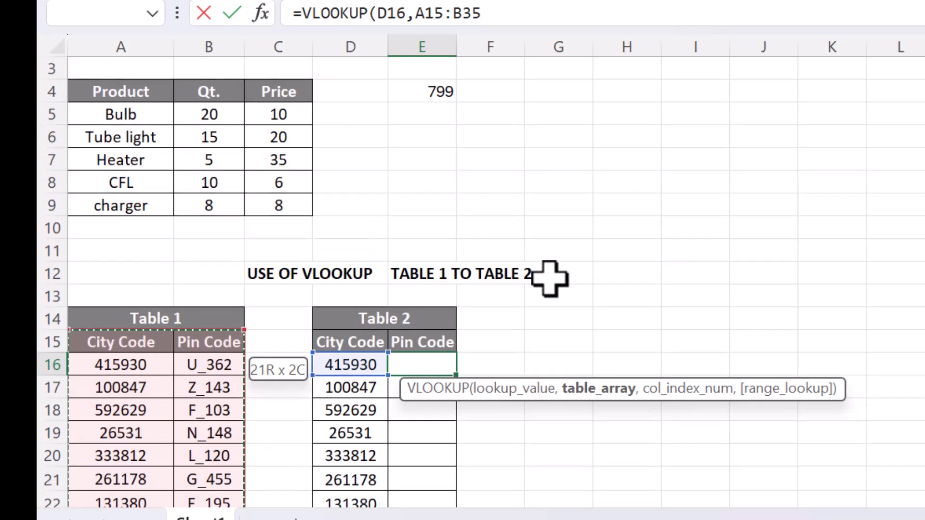
{"action": "key", "text": "F4"}
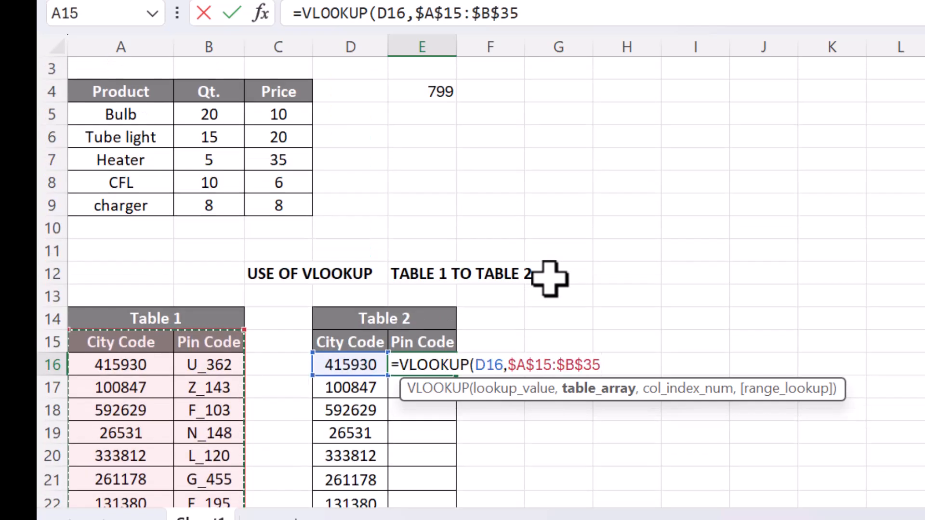
Complete the formula with column index 2 and FALSE for exact match, then enter it.
{"action": "type", "text": ","}
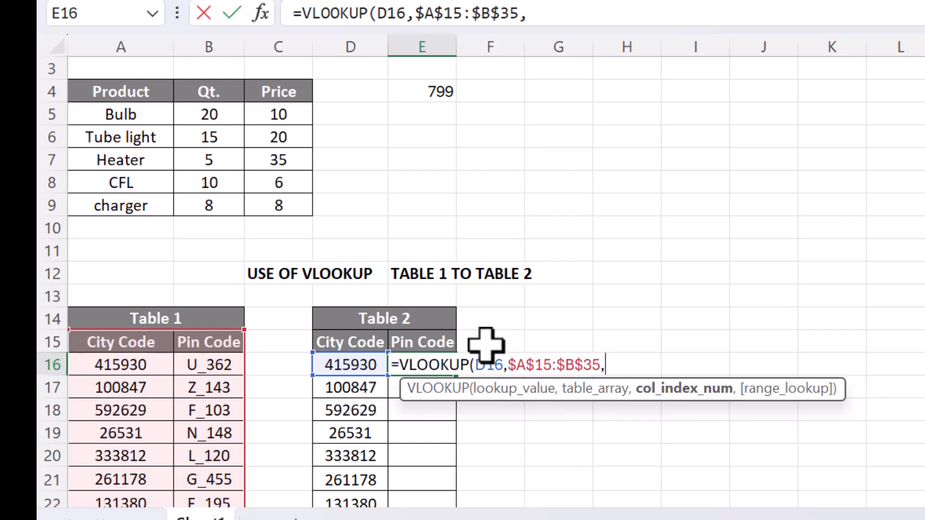
{"action": "type", "text": "2,"}
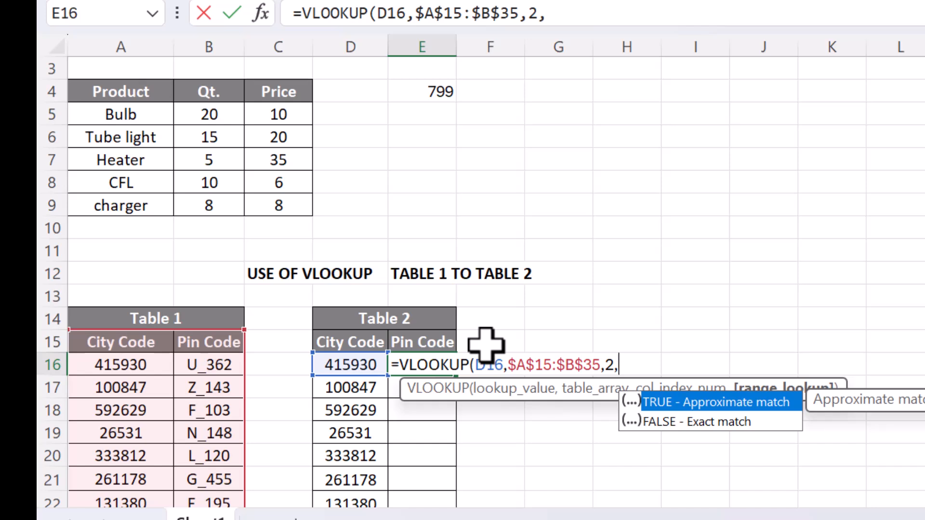
{"action": "key", "text": "Down"}
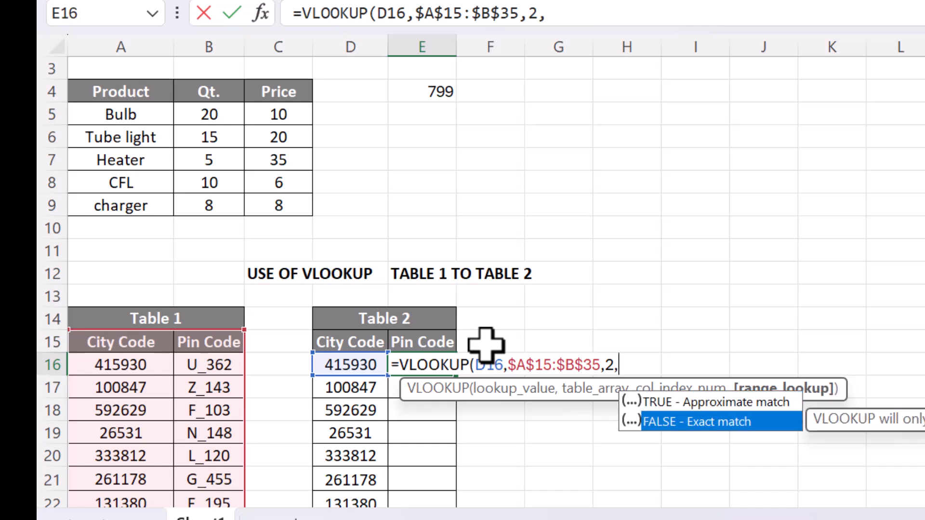
{"action": "key", "text": "Tab"}
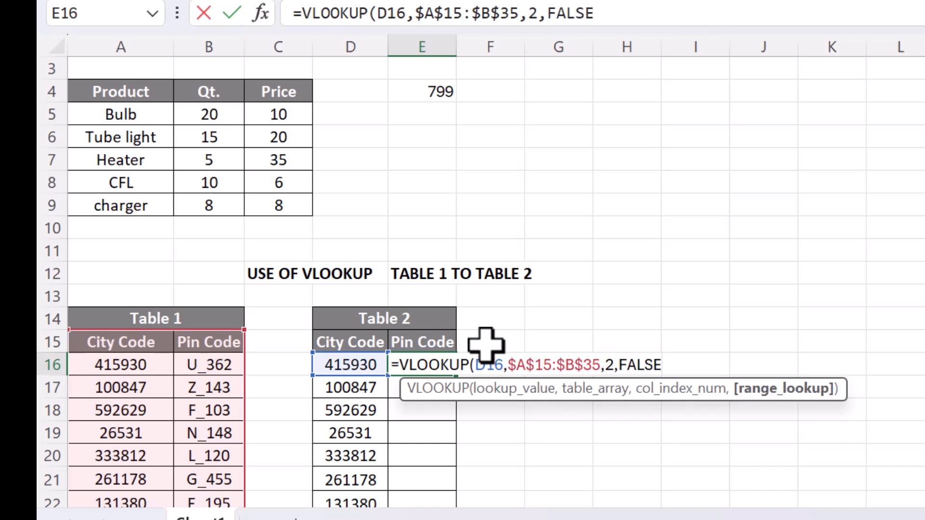
{"action": "type", "text": ")"}
{"action": "key", "text": "Return"}
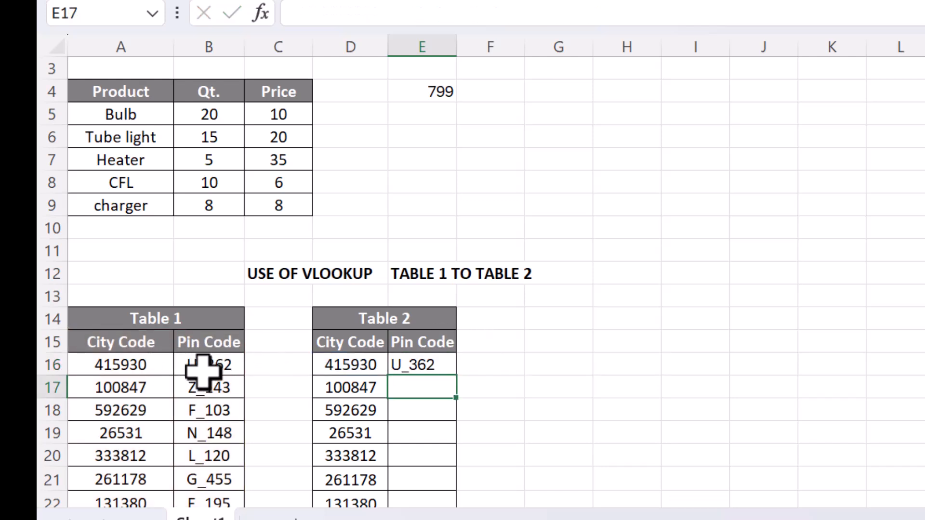
Fill the VLOOKUP formula from E16 down to E35 to populate all Table 2 pin codes.
{"action": "left_click", "coordinate": [430, 365]}
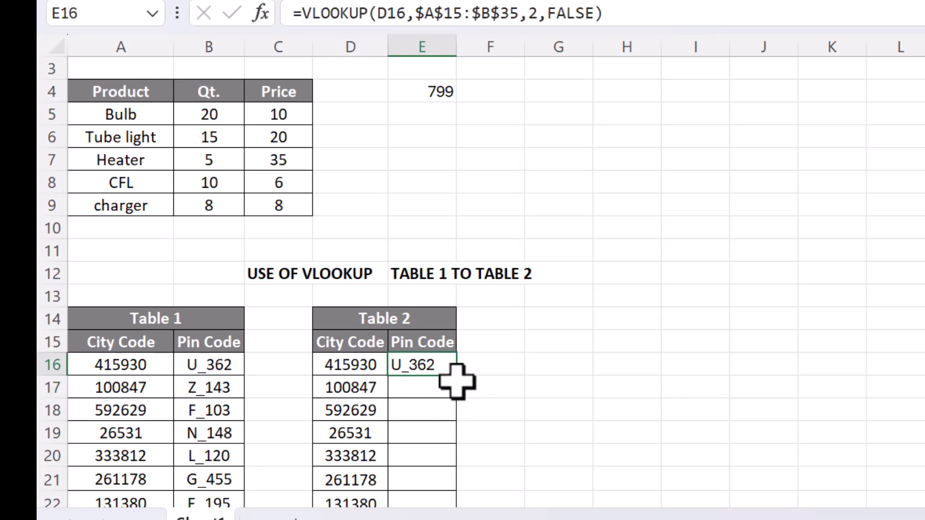
{"action": "left_click_drag", "start_coordinate": [460, 378], "coordinate": [430, 439]}
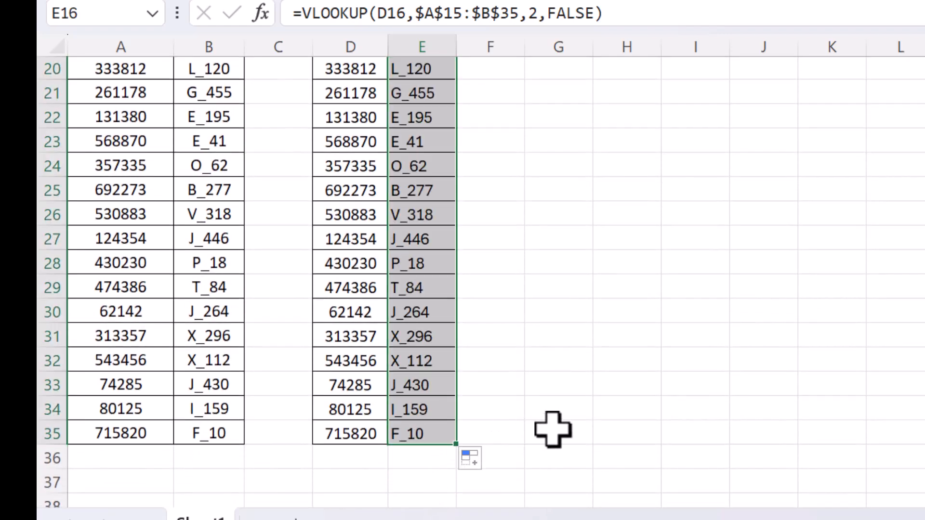
{"action": "scroll", "coordinate": [553, 429], "scroll_direction": "up", "scroll_amount": 5}
{"action": "scroll", "coordinate": [552, 430], "scroll_direction": "up", "scroll_amount": 2}
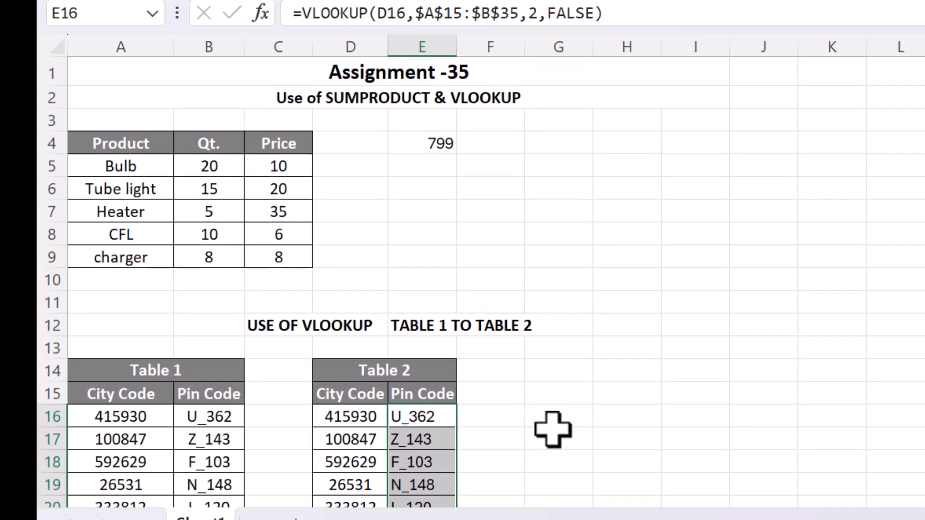